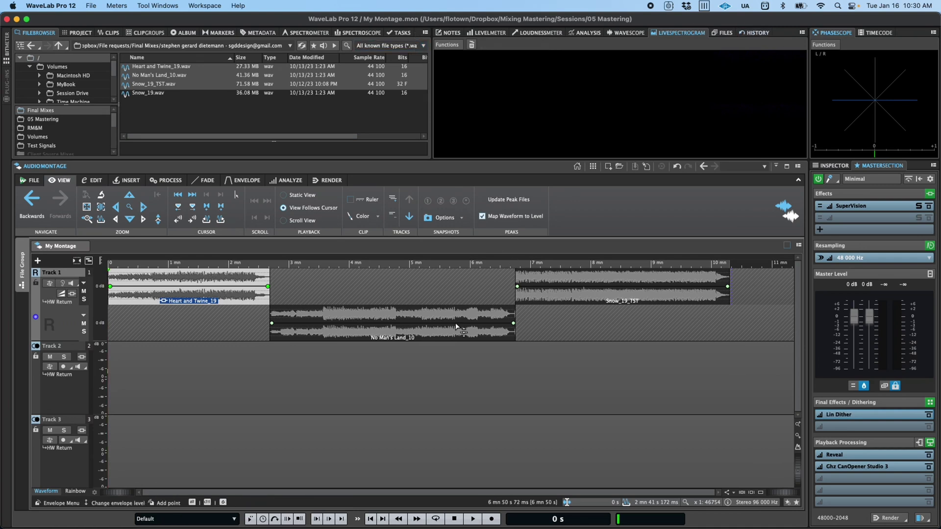
# Open the Heart and Twine_19 clip in the Audio Editor to show its file info
pyautogui.click(43, 337)
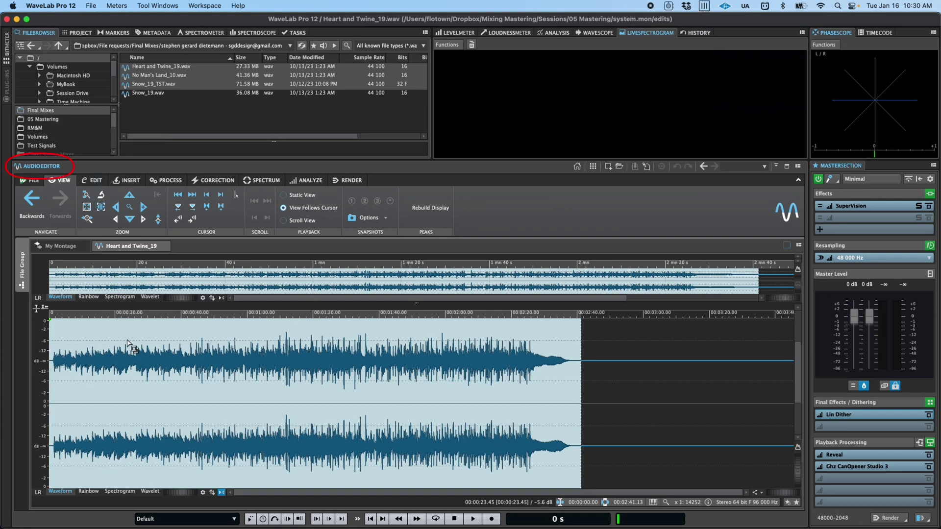
pyautogui.click(34, 182)
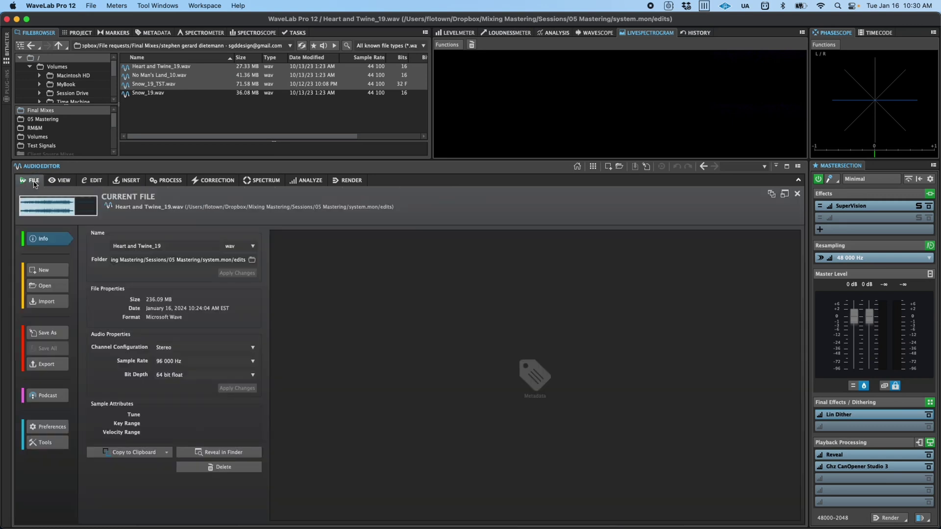
# Save the file as Heart and Twine_19_Edits.wav by adding _Edits before the extension
pyautogui.click(47, 333)
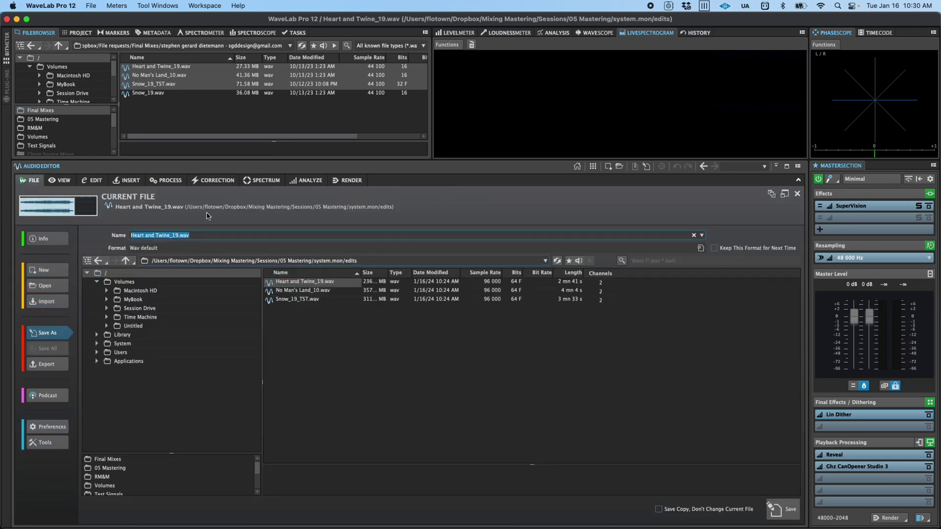
pyautogui.click(178, 236)
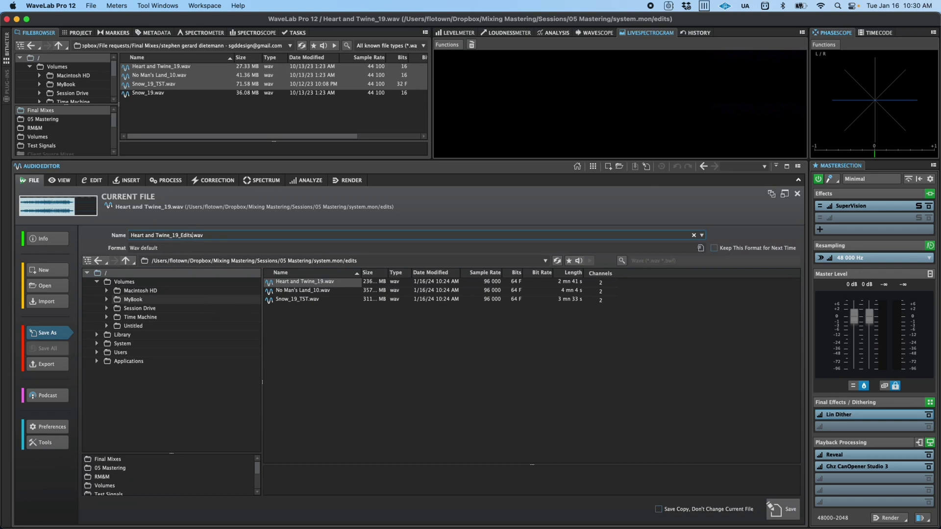
pyautogui.press('Return')
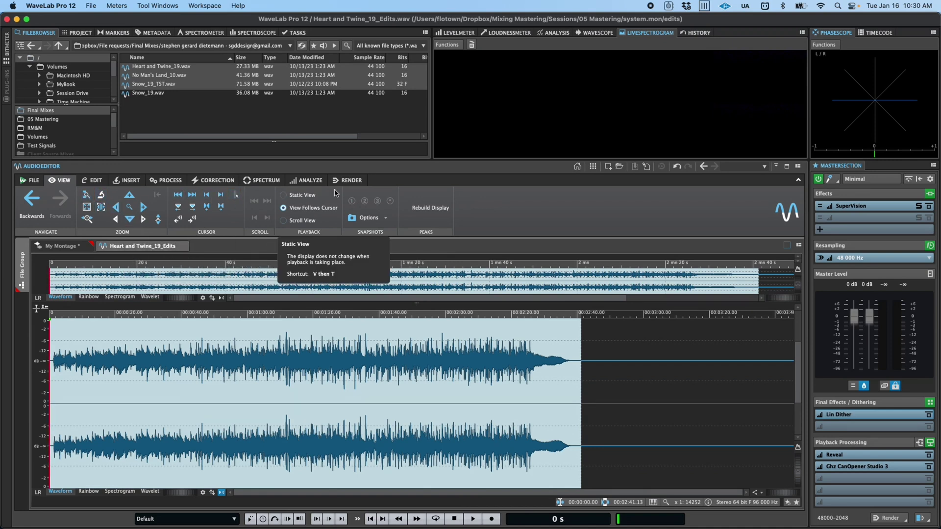
pyautogui.click(216, 180)
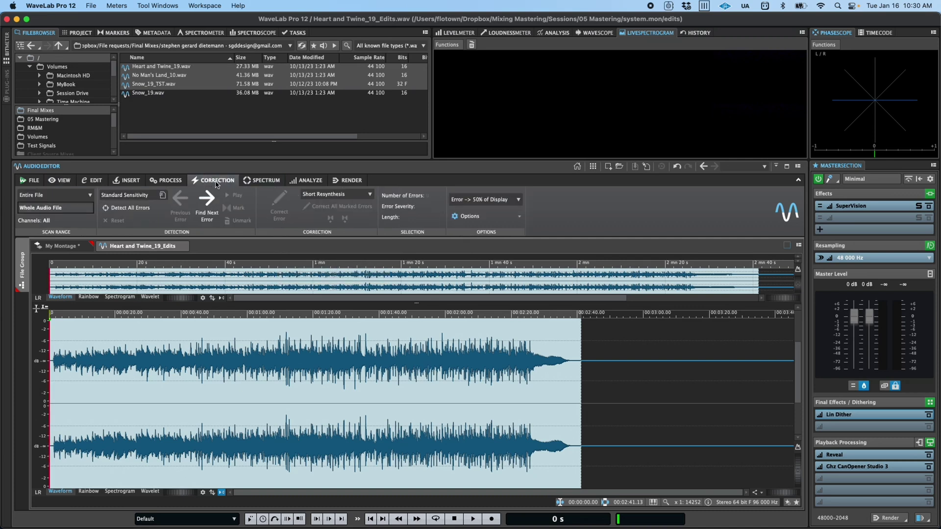
pyautogui.click(260, 180)
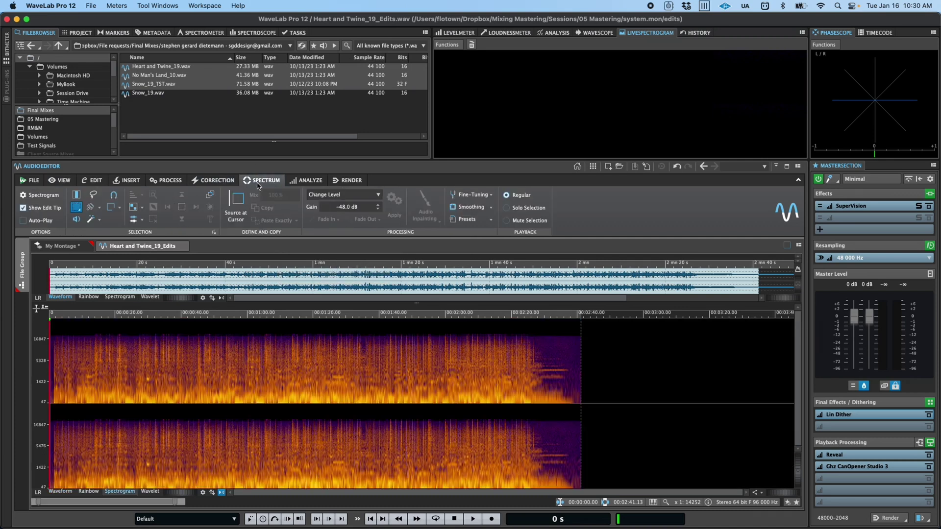
pyautogui.click(61, 181)
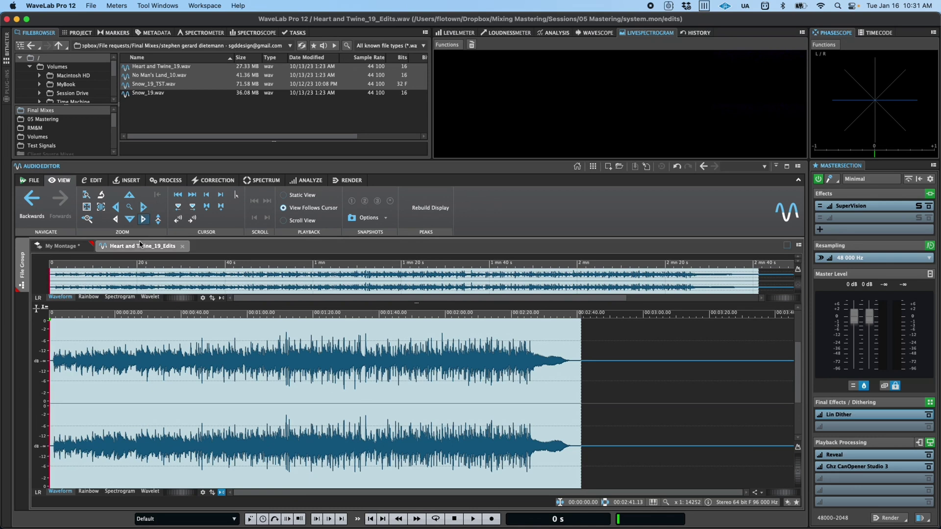
# Cycle the display through Rainbow, Spectrogram and Wavelet views, ending on Wavelet
pyautogui.click(88, 492)
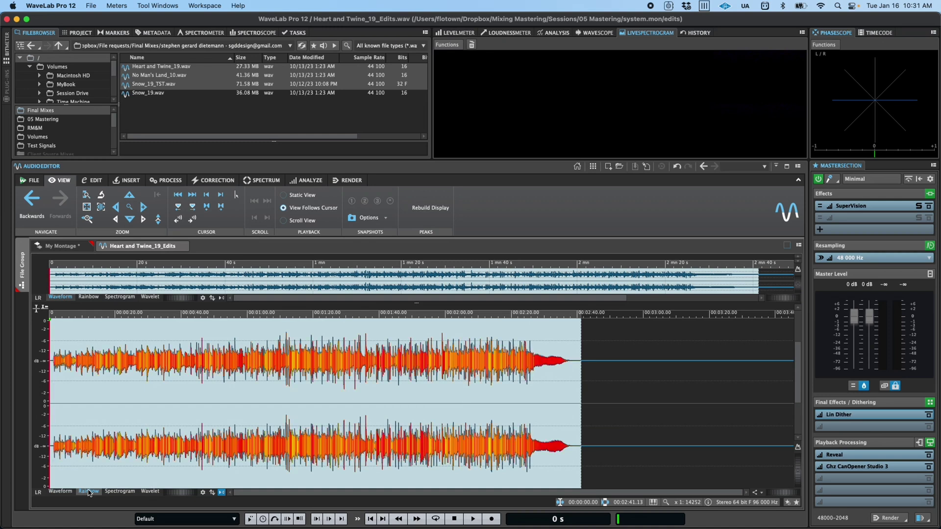
pyautogui.click(115, 493)
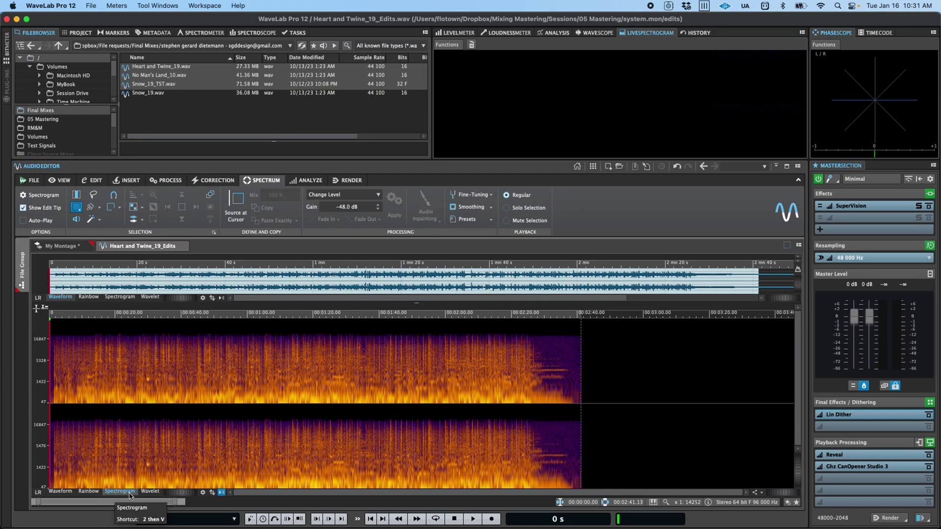
pyautogui.click(146, 494)
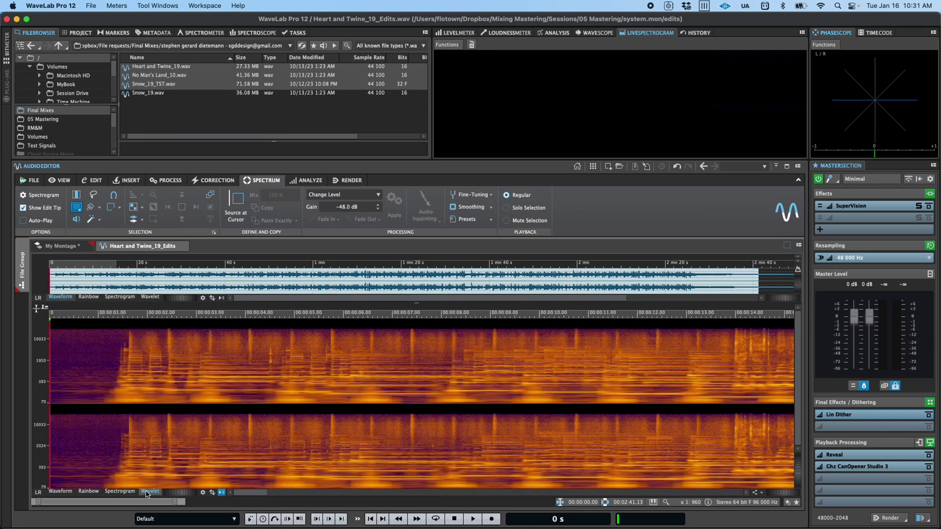
pyautogui.hscroll(10, 484, 400)
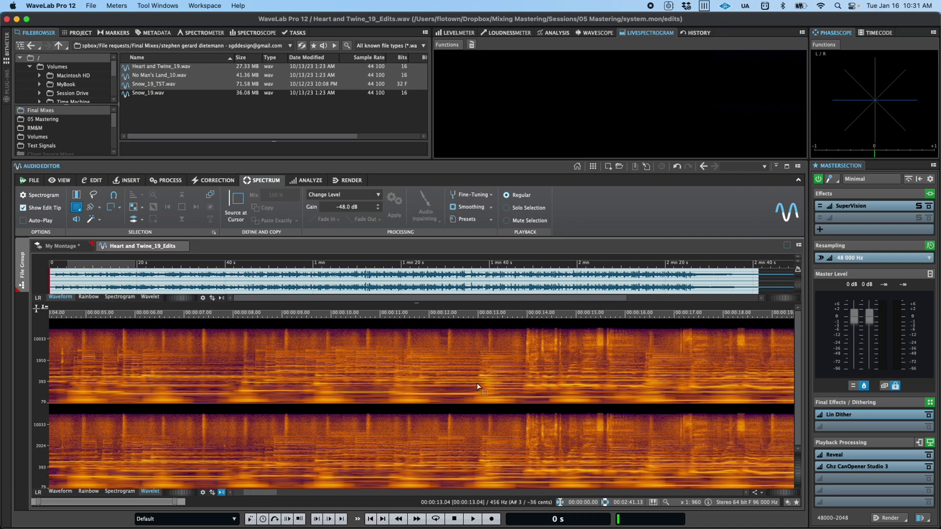
# Restore the Waveform display, preview the EDIT tab's Copy and Extend options, then show the INSERT tab
pyautogui.click(60, 492)
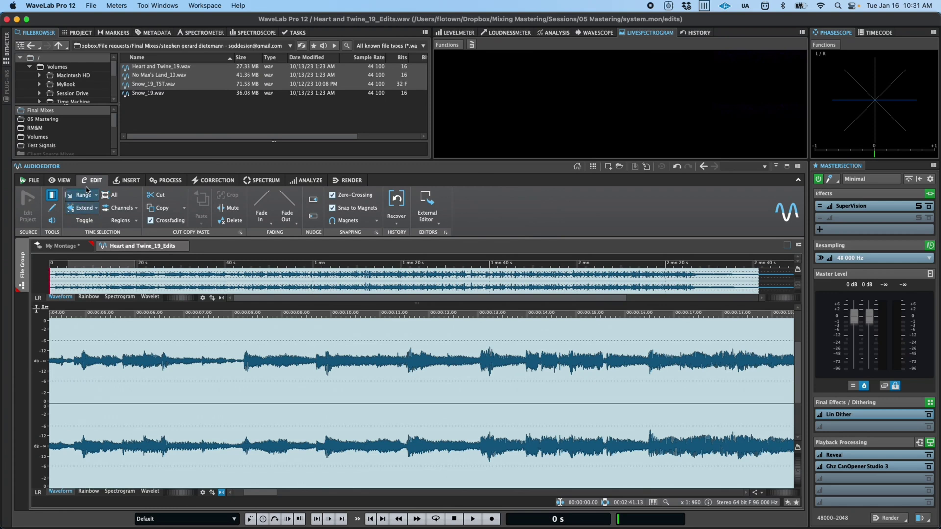
pyautogui.click(185, 210)
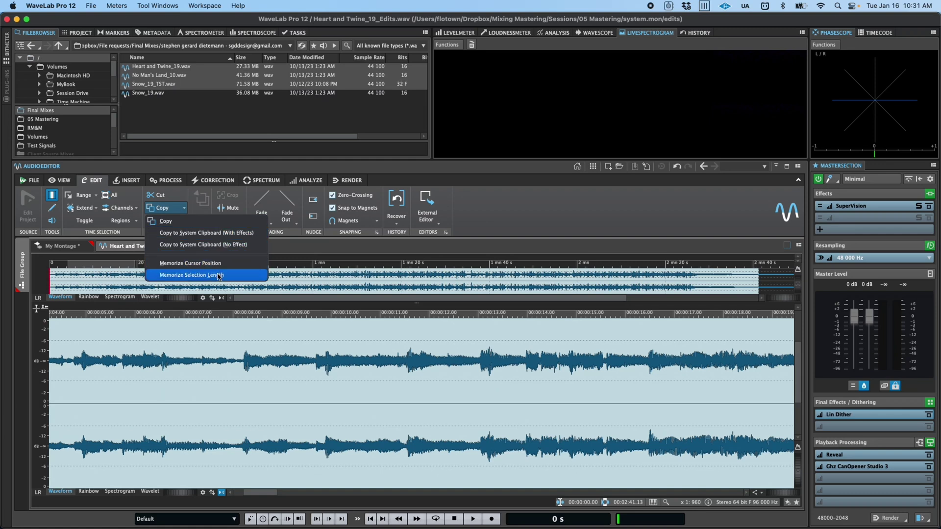
pyautogui.click(173, 194)
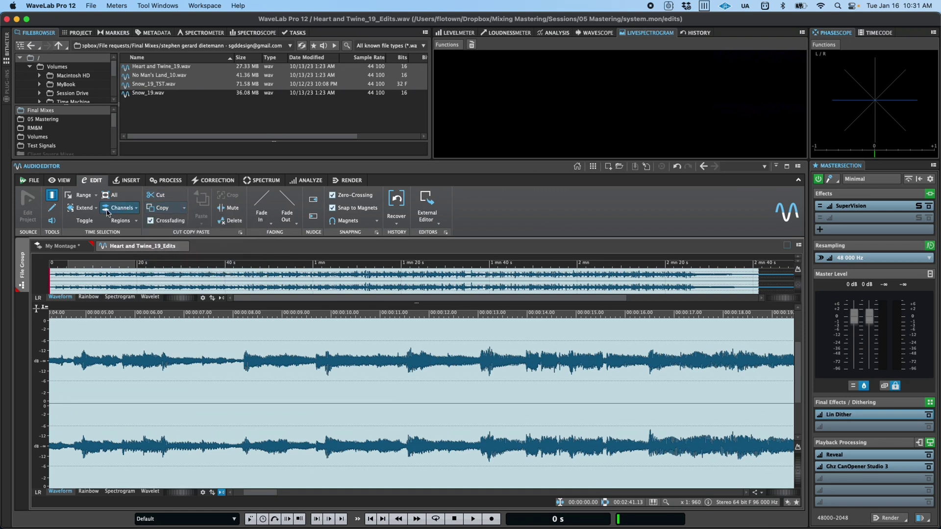
pyautogui.click(96, 210)
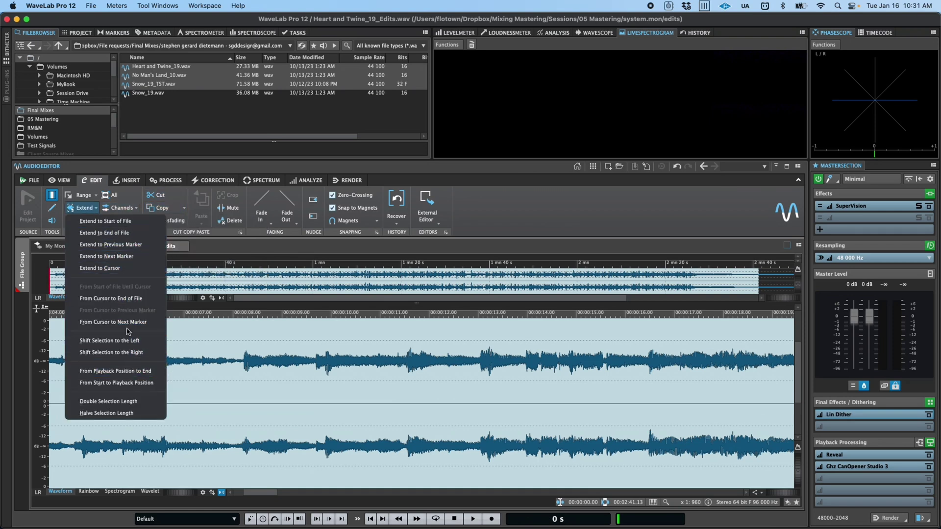
pyautogui.click(295, 196)
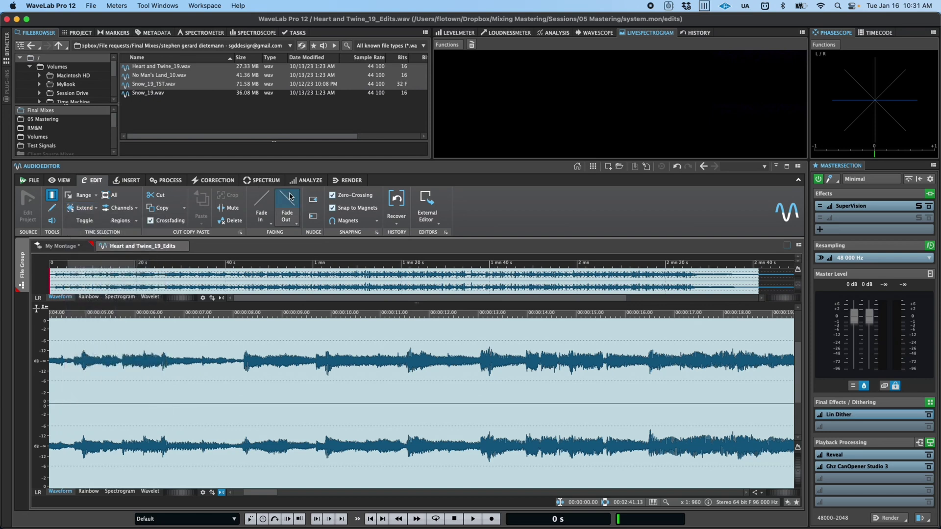
pyautogui.click(128, 183)
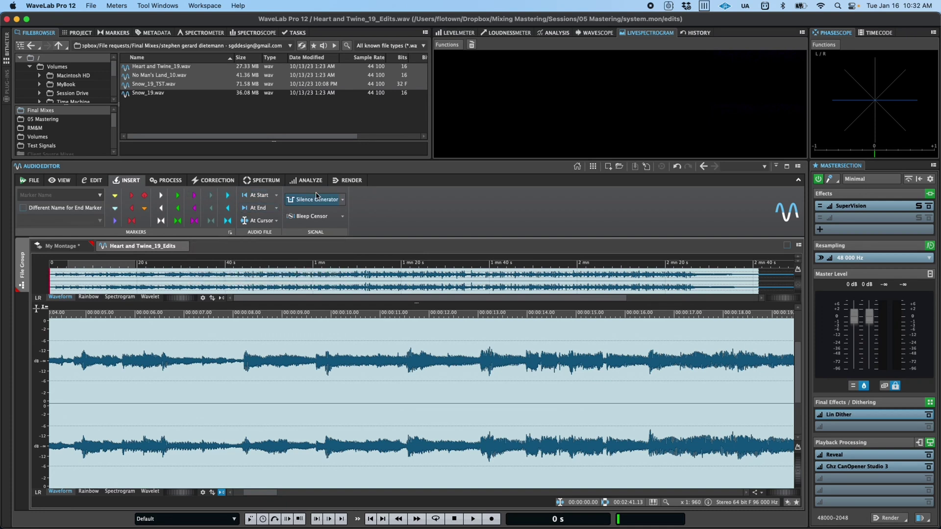
# Switch from the Process tools to the Correction tab's error correction tools
pyautogui.click(171, 181)
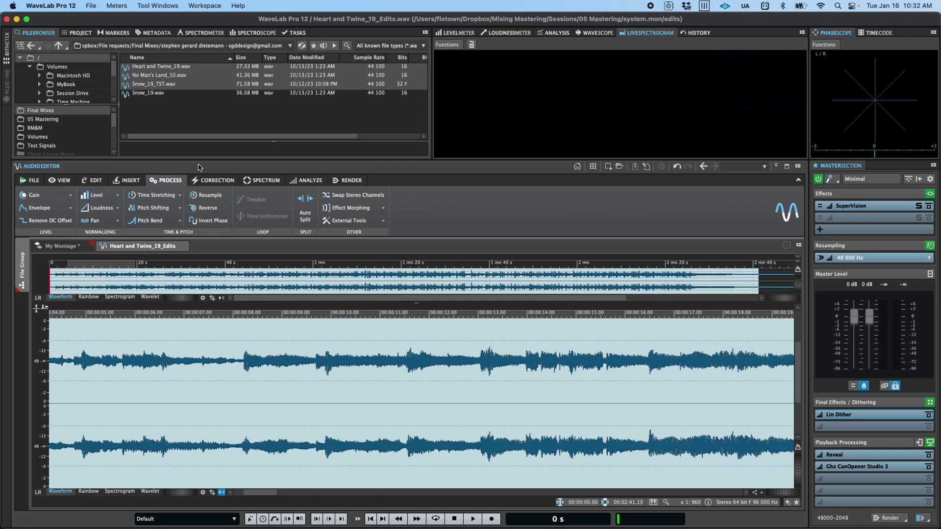
pyautogui.click(215, 181)
# Open and dismiss the Error Detection settings, then select upper frequencies near 5 s on the spectrogram
pyautogui.click(162, 195)
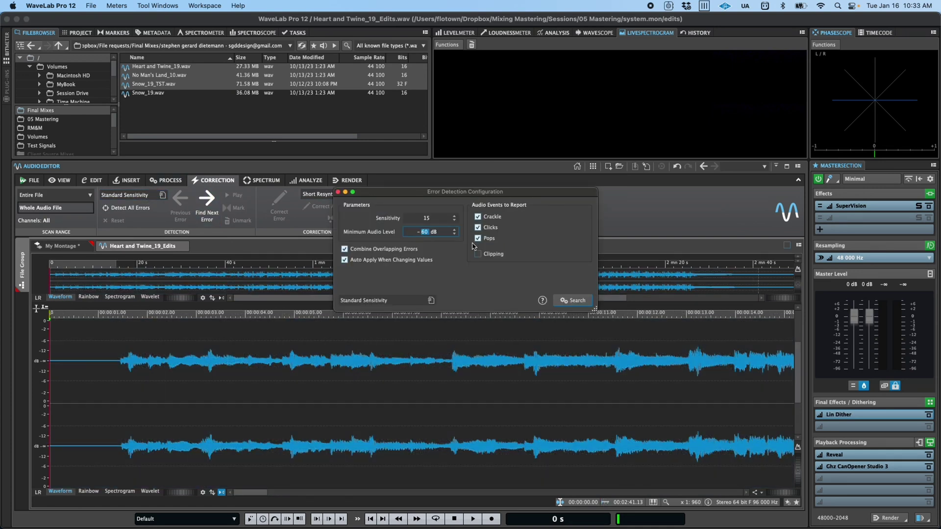
pyautogui.press('Escape')
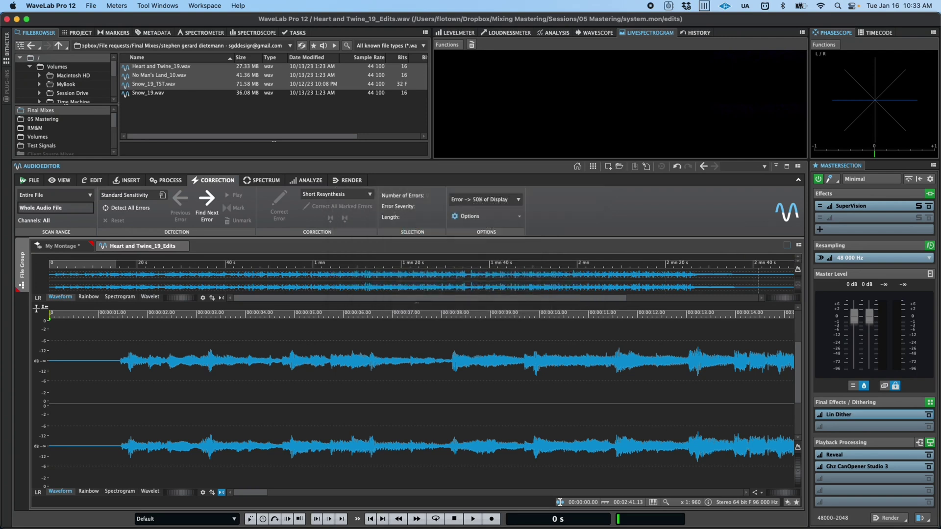
pyautogui.click(265, 181)
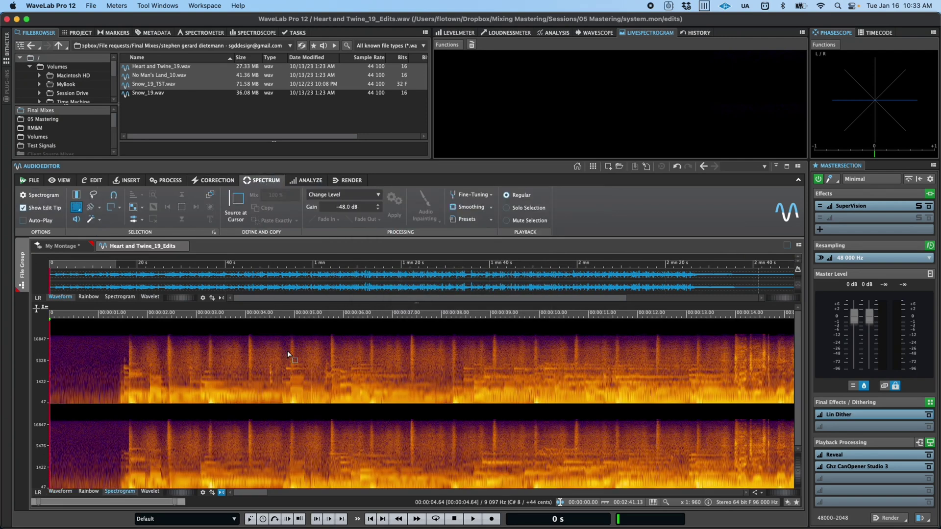
pyautogui.moveTo(286, 335); pyautogui.dragTo(327, 387)
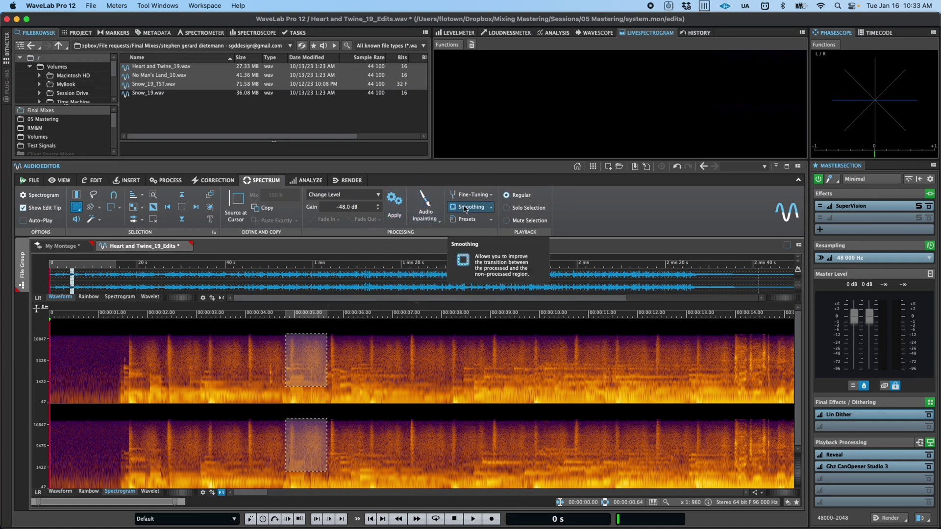
# Preview Global Analysis's Loudness and Pitch options, then set Monitoring to File Rendering
pyautogui.click(310, 181)
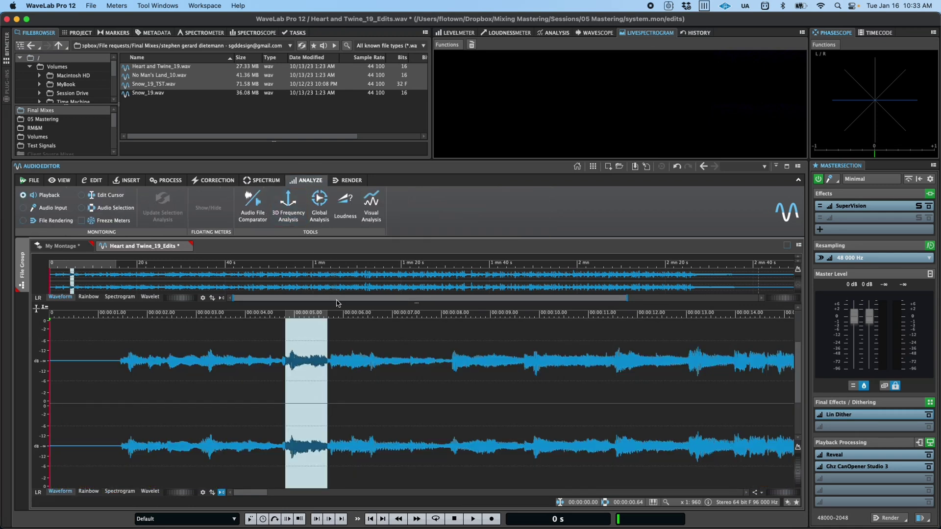
pyautogui.click(320, 210)
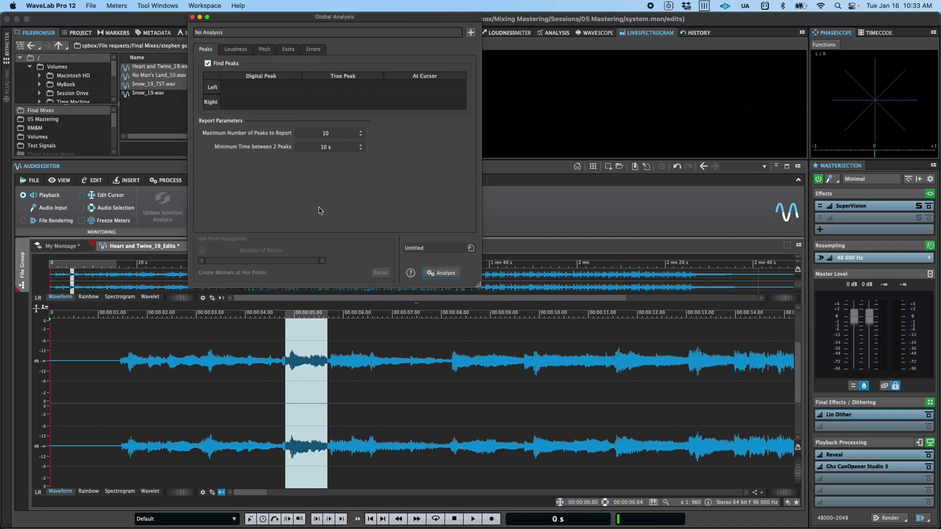
pyautogui.click(235, 49)
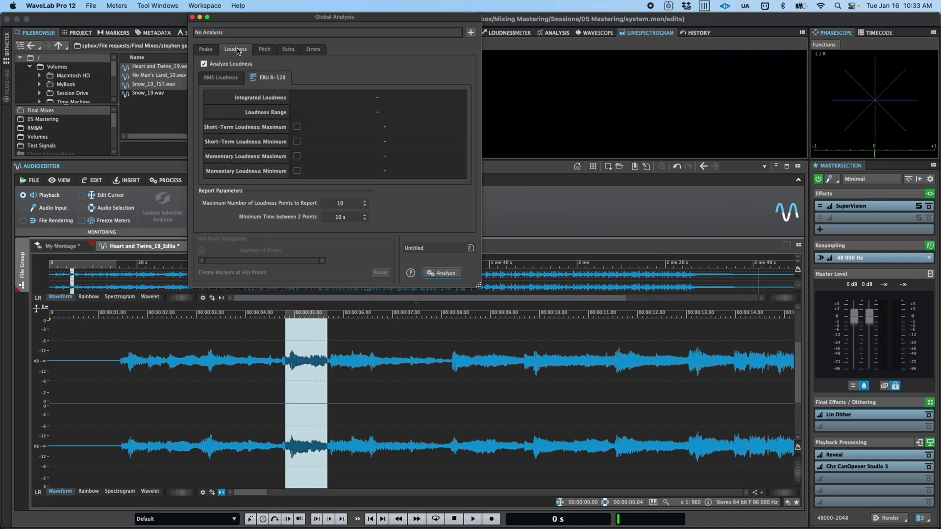
pyautogui.click(263, 49)
pyautogui.press('Escape')
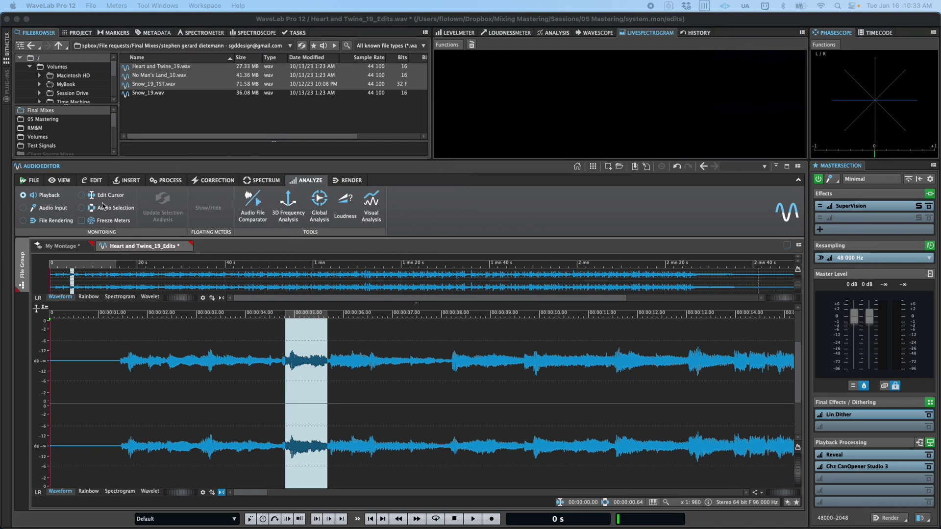
pyautogui.click(53, 220)
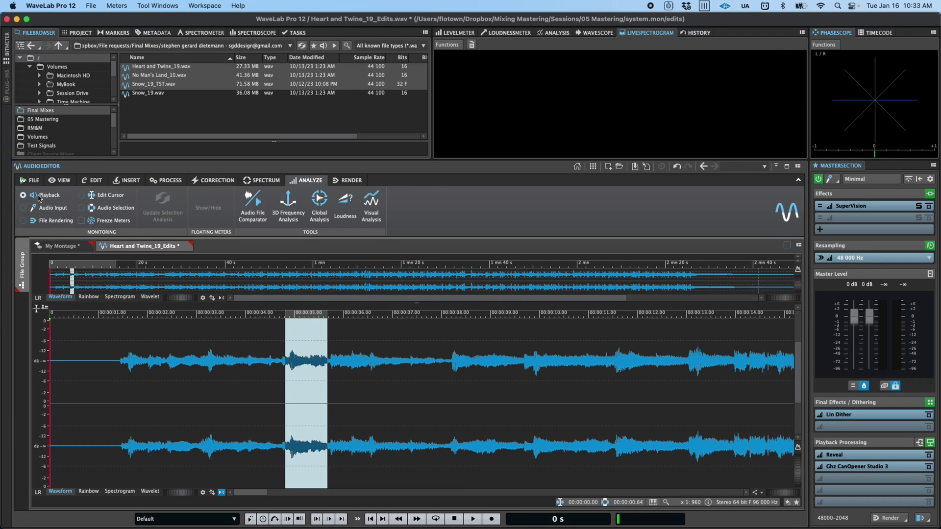
# On the Render tab, check the Source list and leave it unchanged
pyautogui.click(346, 181)
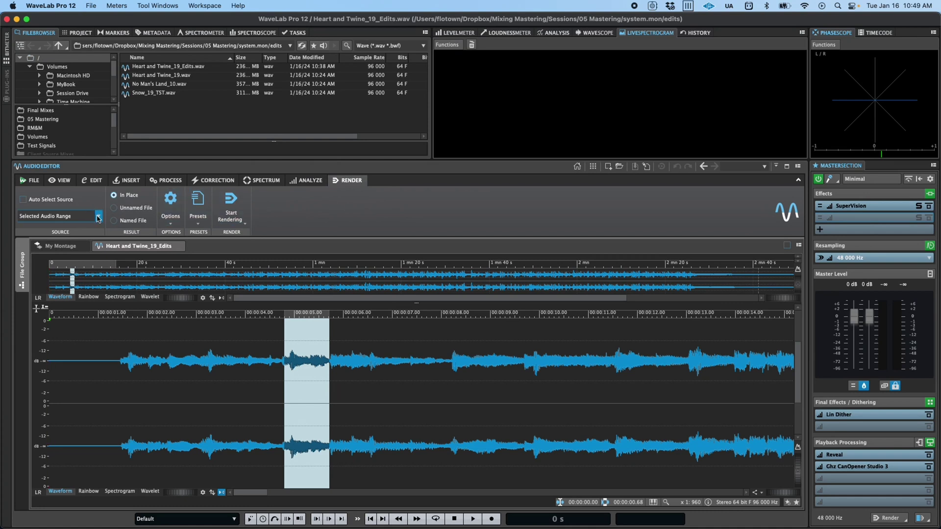
pyautogui.click(98, 217)
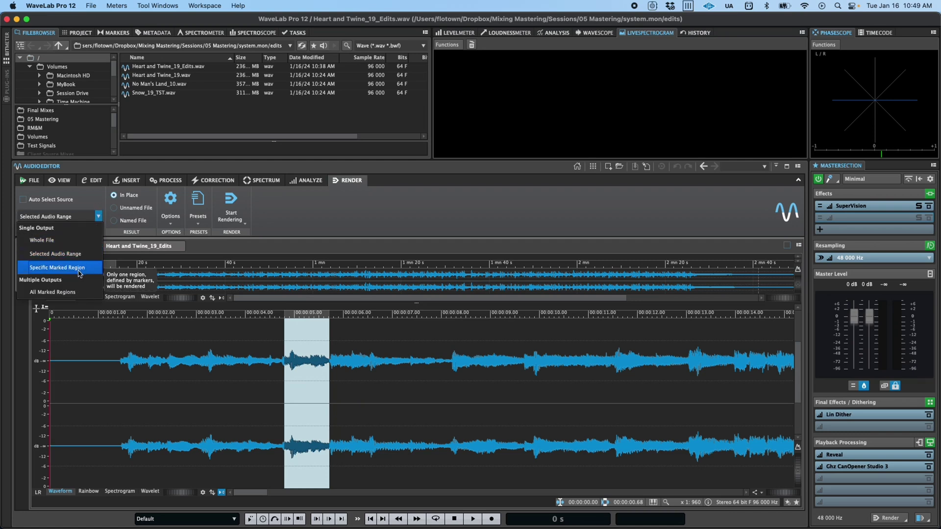
pyautogui.click(382, 214)
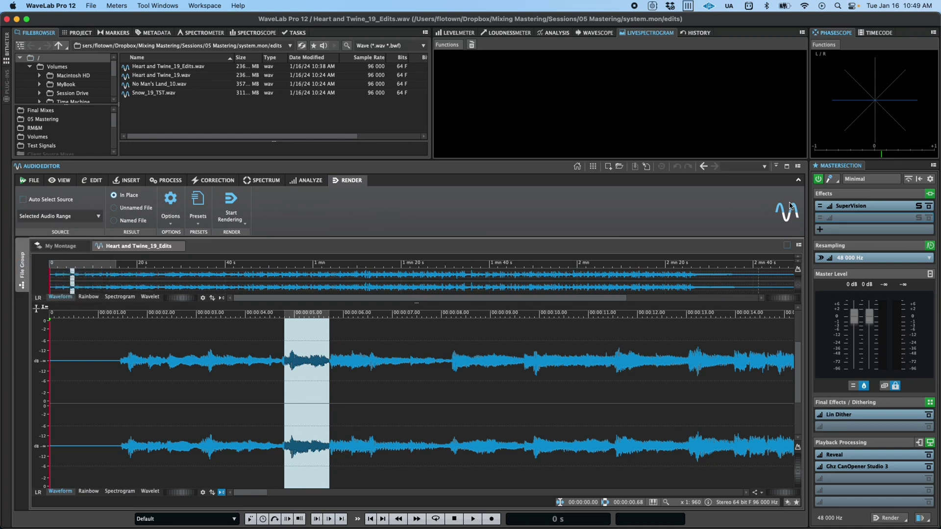
# Search 'freq' in an empty Master Section slot and insert Steinberg's Frequency EQ
pyautogui.click(863, 217)
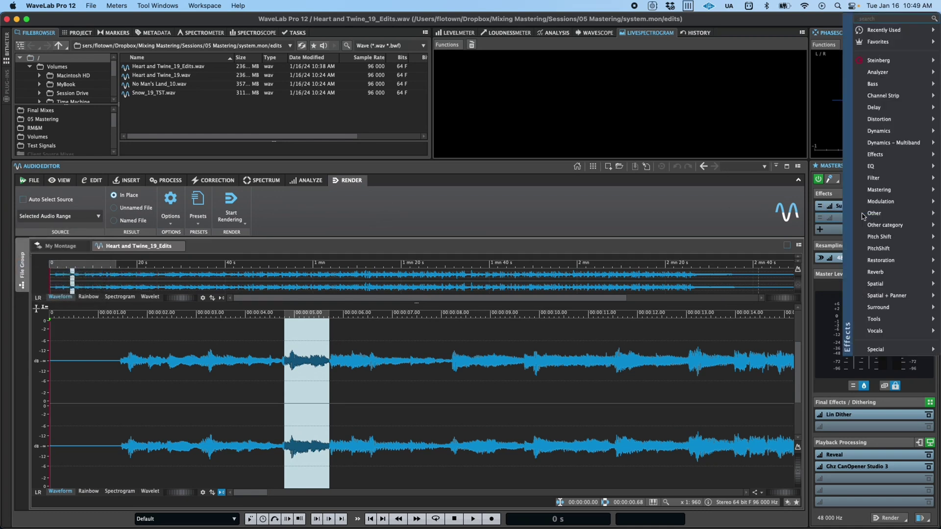
pyautogui.write('freq')
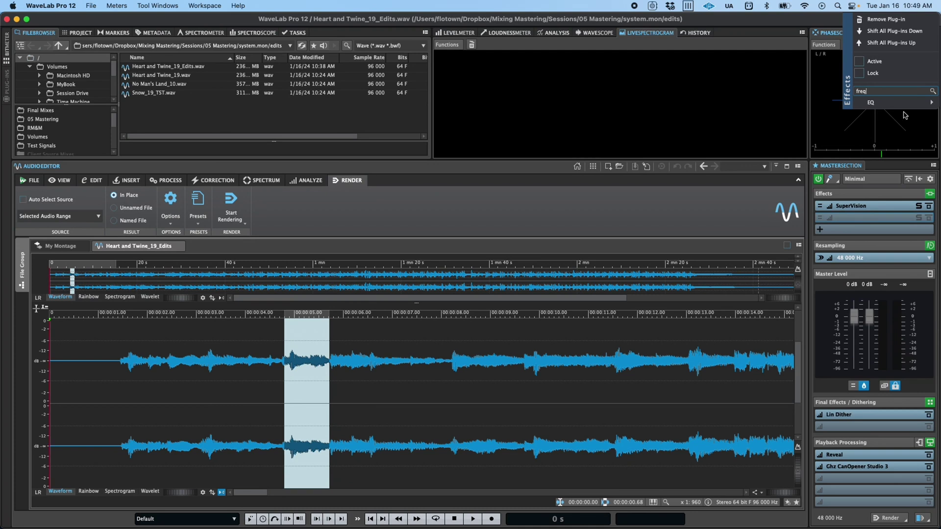
pyautogui.moveTo(905, 106)
pyautogui.moveTo(832, 111)
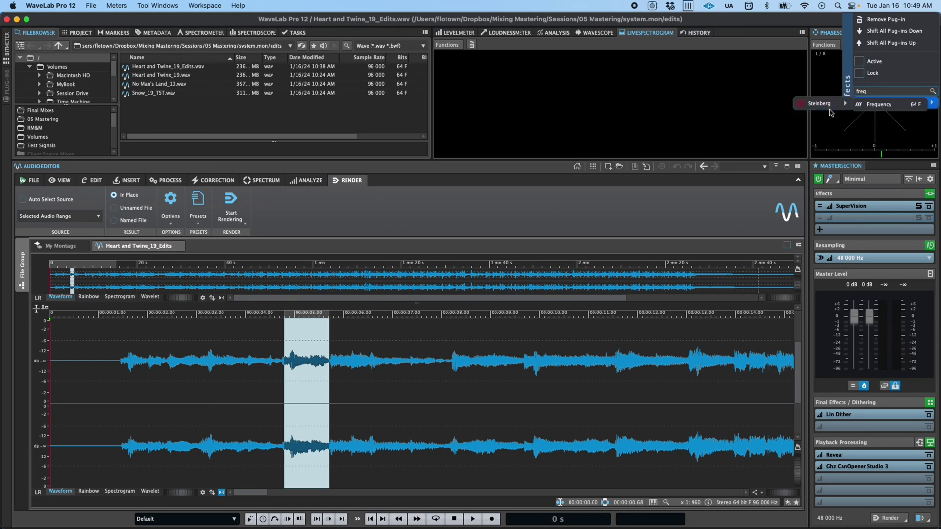
pyautogui.click(877, 105)
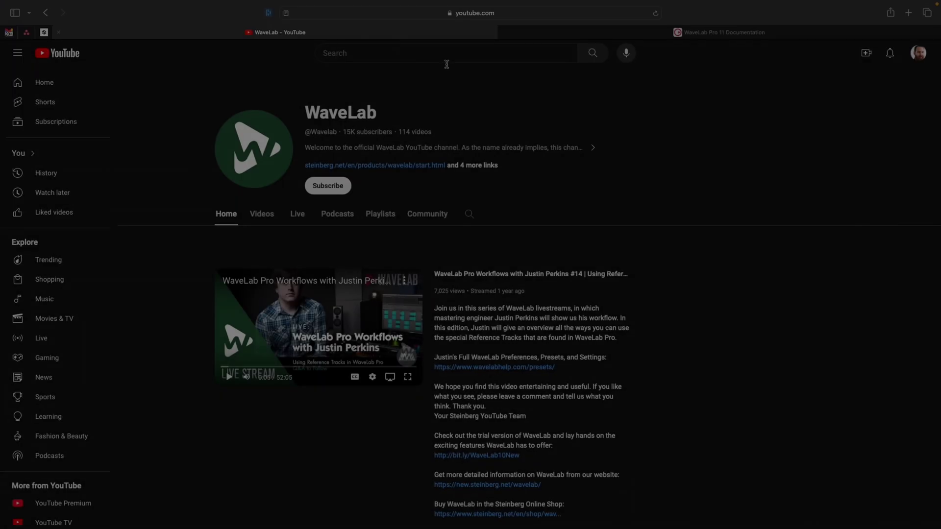
pyautogui.scroll(-3, 716, 219)
pyautogui.scroll(-10, 715, 219)
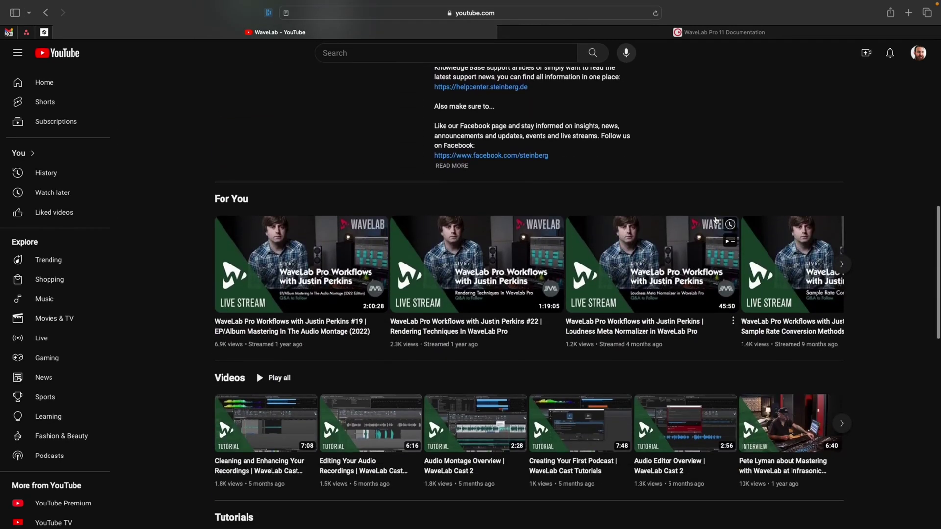
pyautogui.scroll(-6, 715, 219)
pyautogui.scroll(-4, 716, 219)
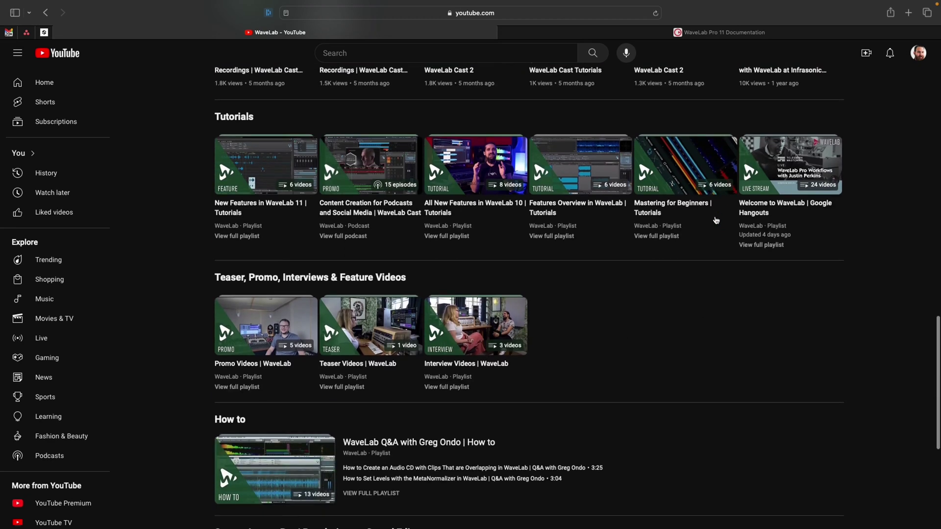